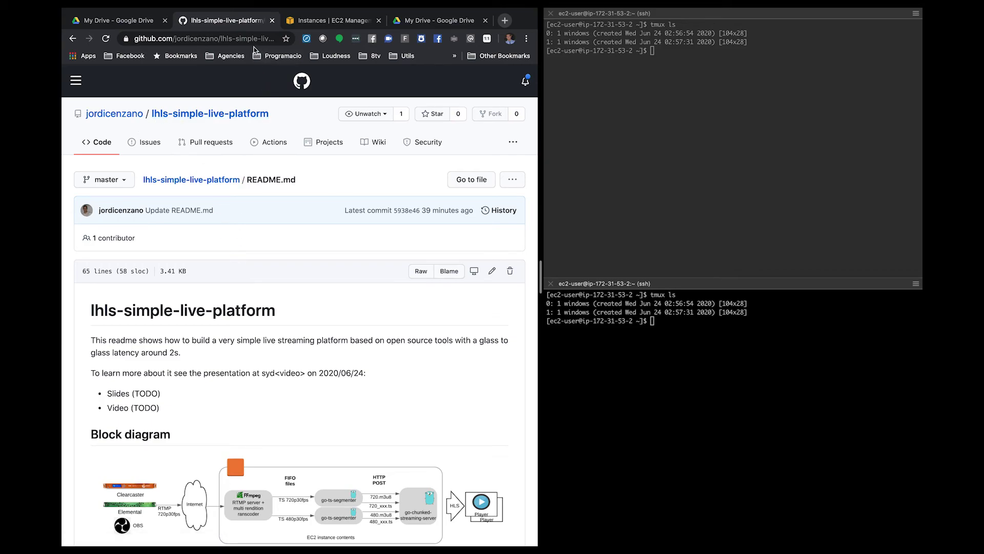
Read the lhls-simple-live-platform README's Block diagram and Installation sections, then switch to the EC2 Instances page
scroll(245, 265, down, 5)
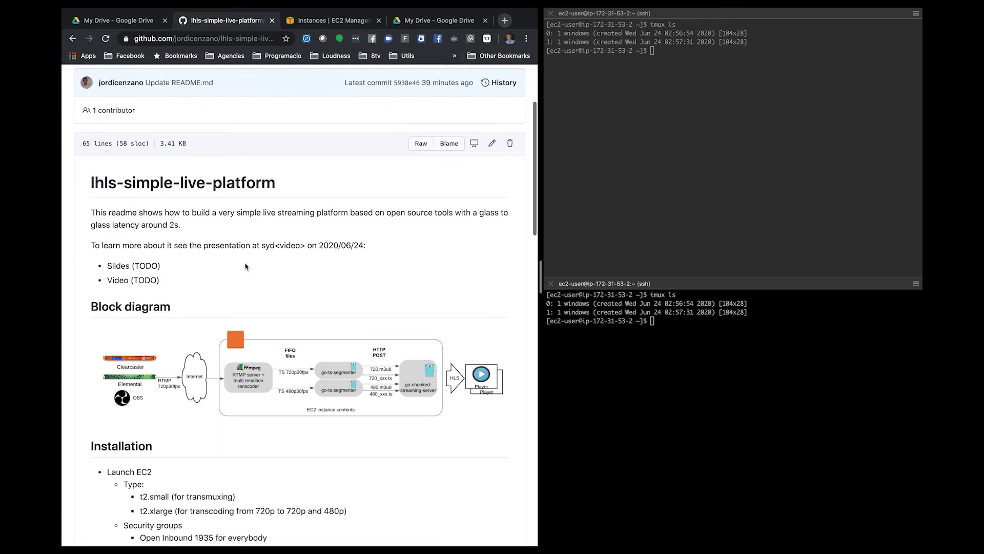
scroll(246, 266, down, 2)
scroll(246, 267, down, 1)
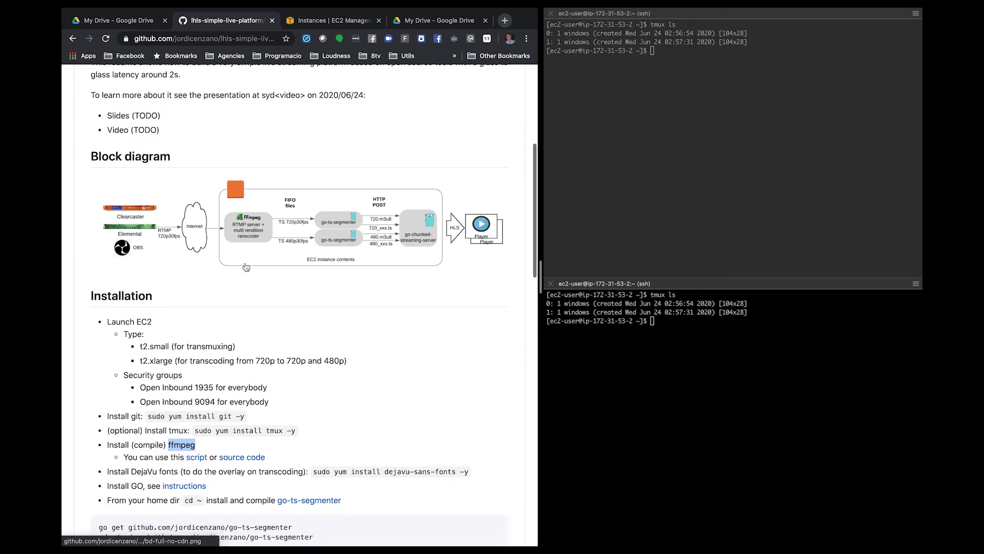
scroll(248, 279, down, 3)
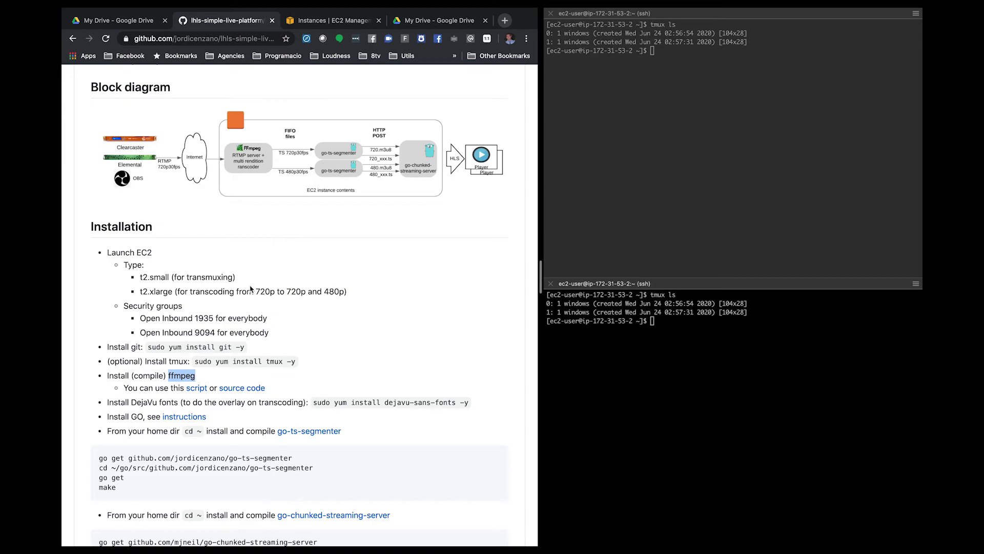
scroll(279, 286, down, 2)
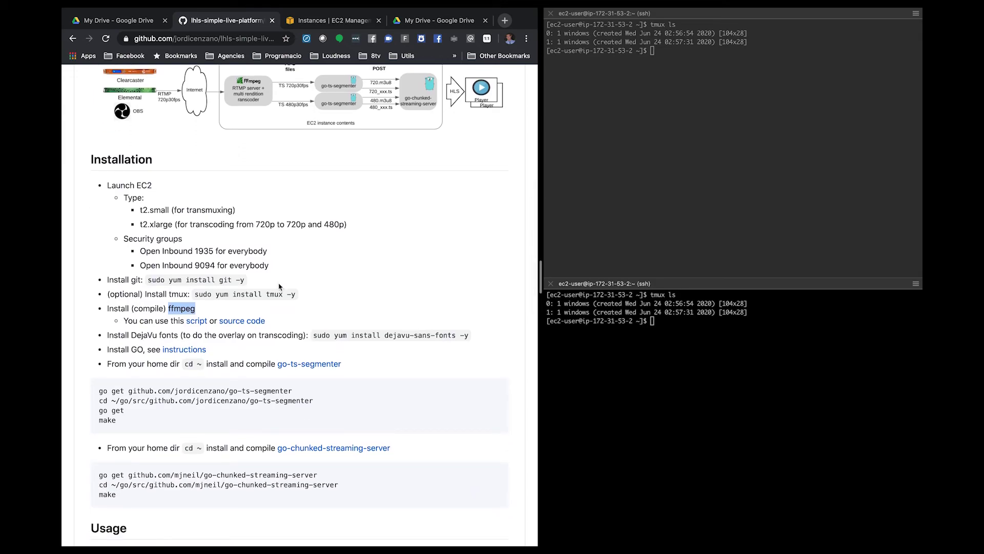
scroll(280, 286, down, 1)
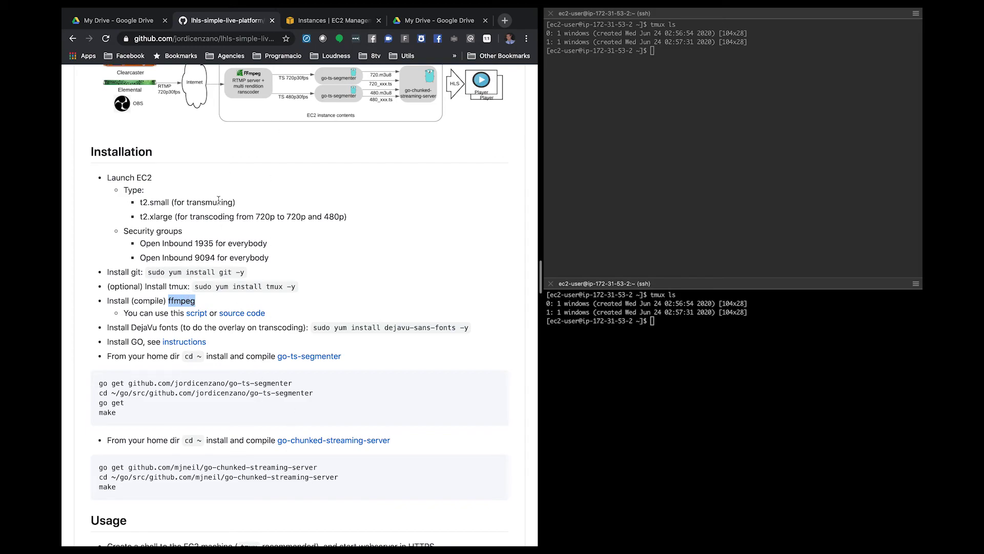
scroll(207, 394, up, 5)
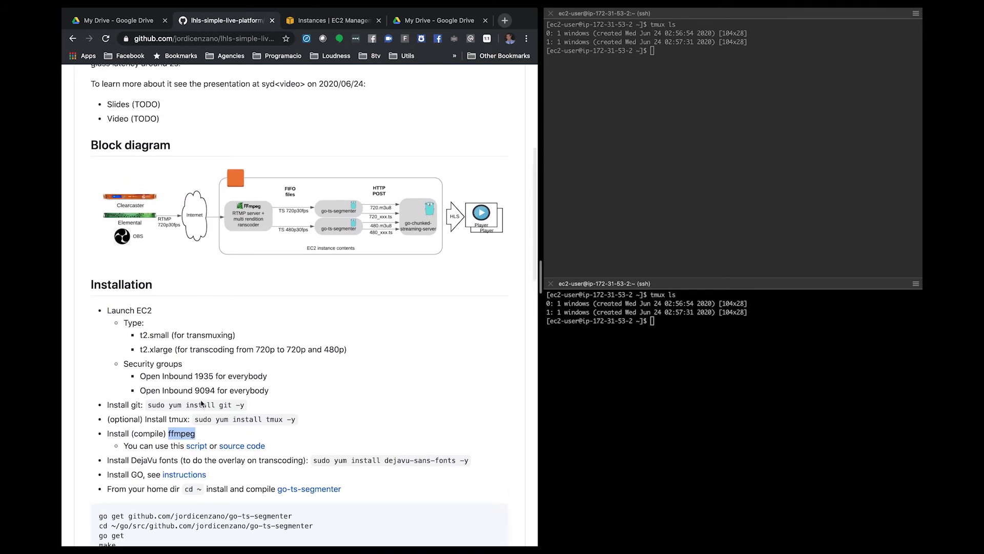
click(339, 23)
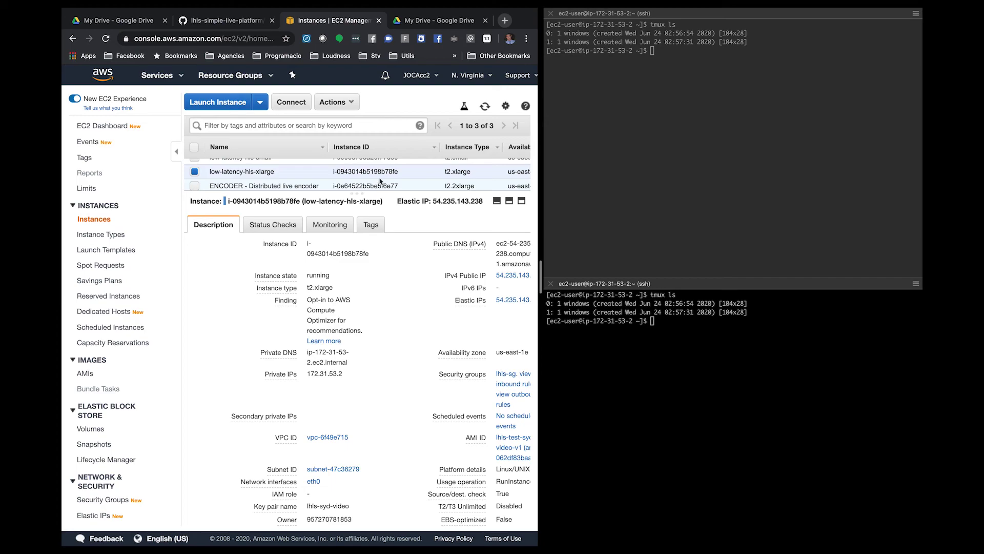
Show low-latency-hls-xlarge's lhls-sg inbound rules, which open TCP ports 1935, 9094 and 22
scroll(380, 180, up, 1)
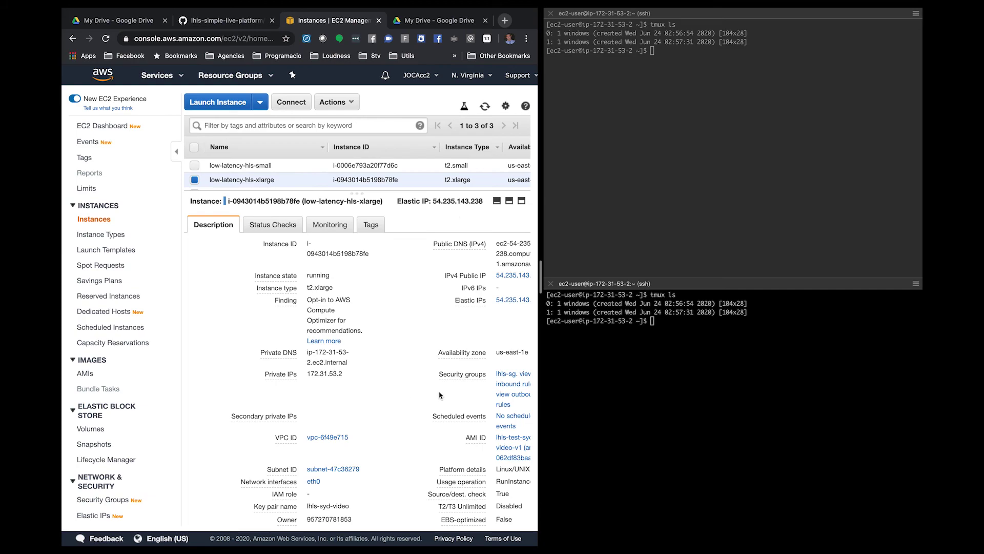
click(512, 384)
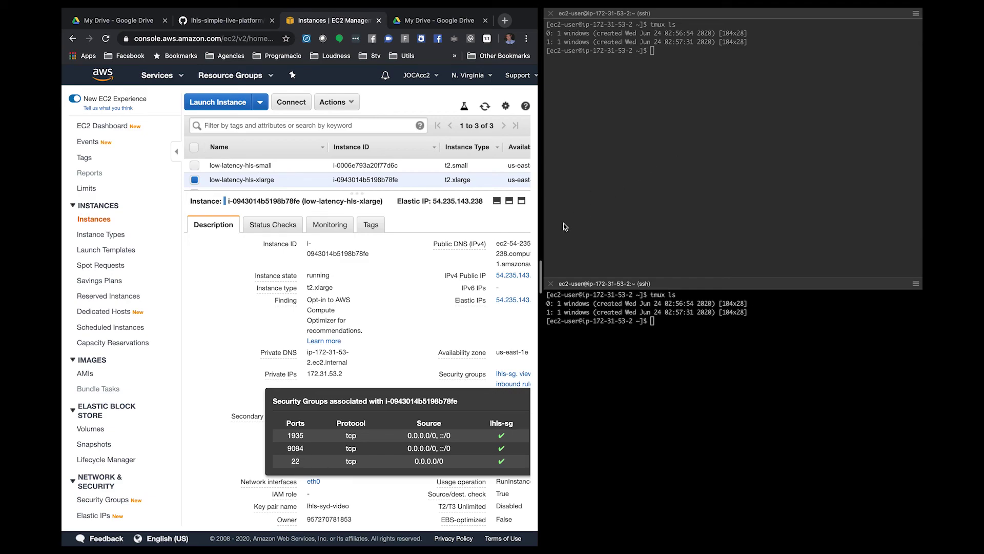
Attach the upper terminal to tmux session 0 and print its working directory
click(663, 86)
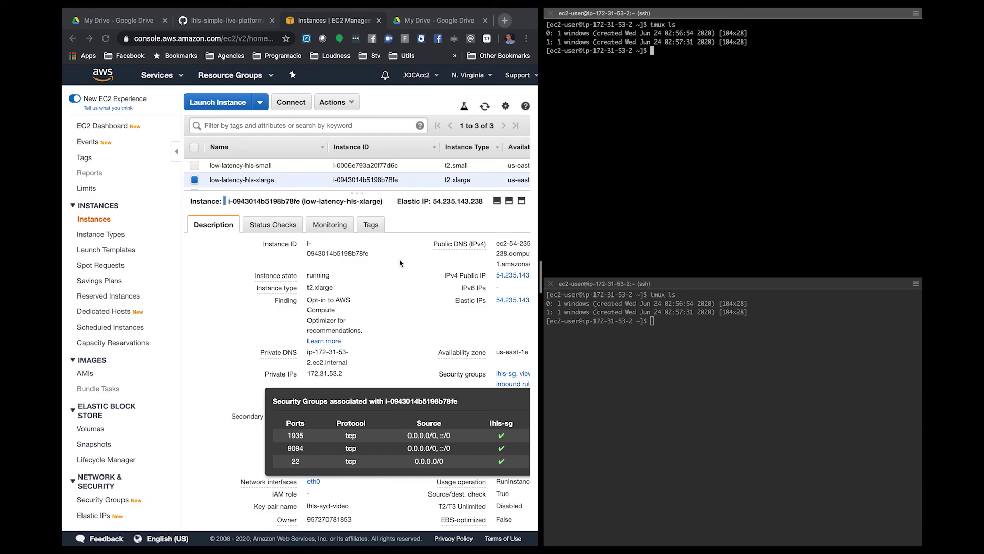
click(678, 380)
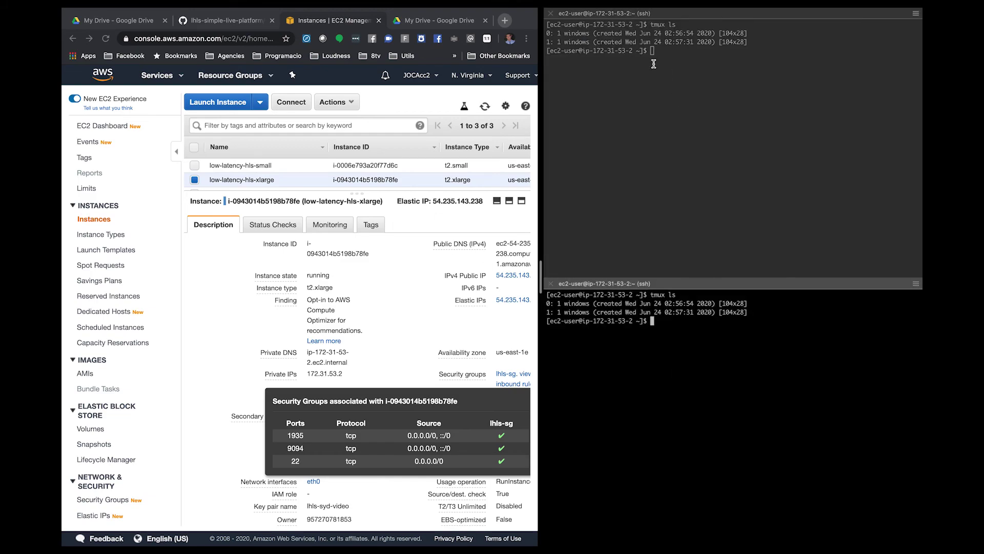
click(644, 113)
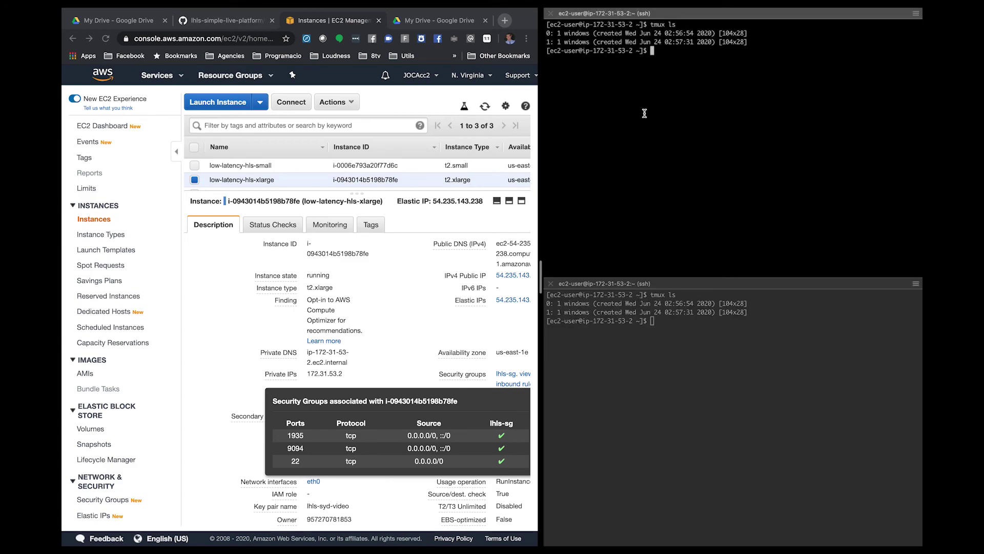
text(tmux a -t0)
key(Return)
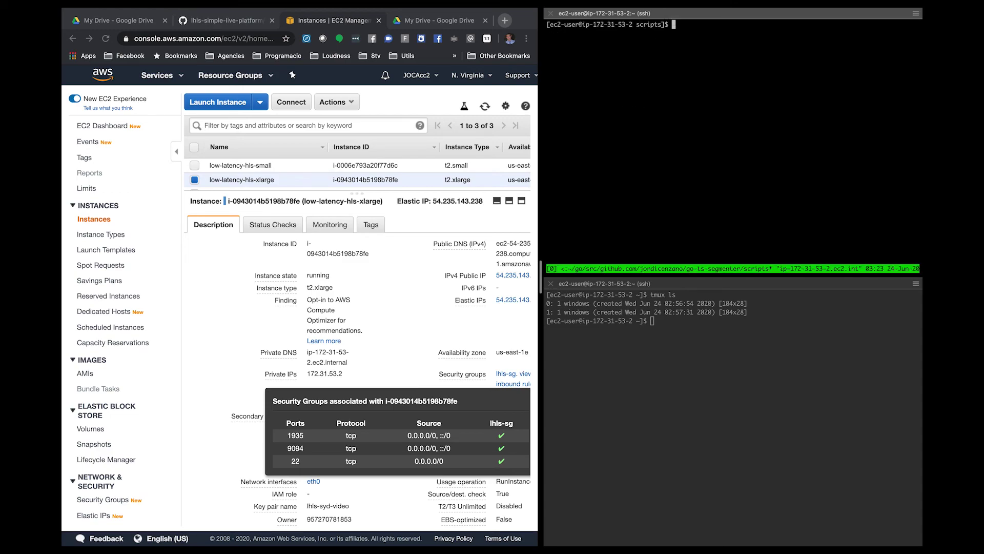
text(pwd)
key(Return)
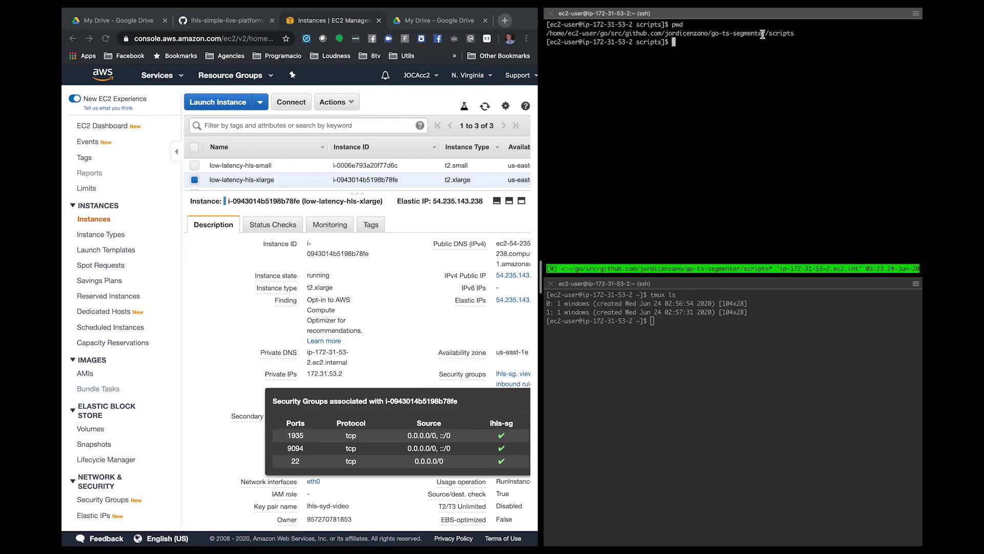
Attach the lower terminal to tmux session 1 and start ./bin/go-chunked-streaming-server on port 9094
click(668, 347)
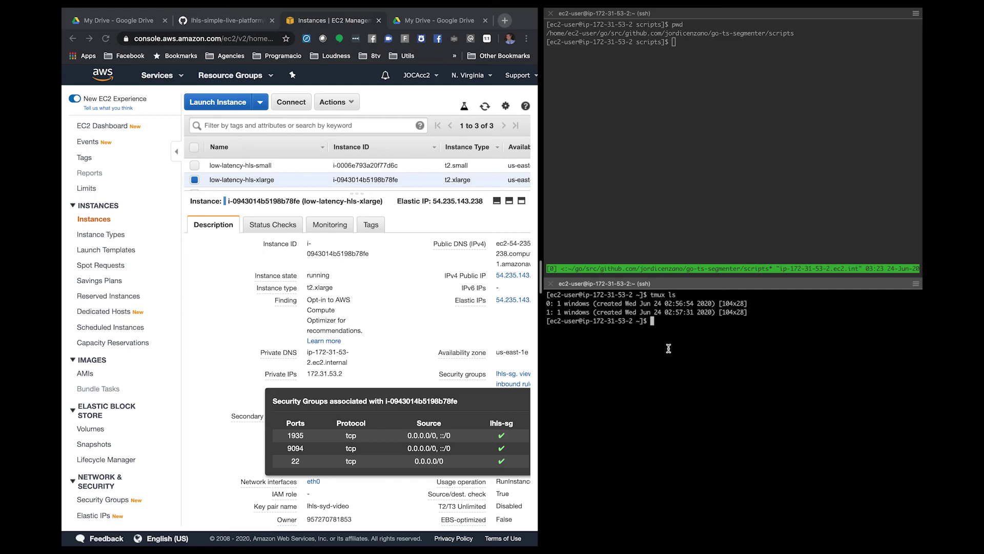
text(tmu)
text(x a -t)
text( 1)
key(Return)
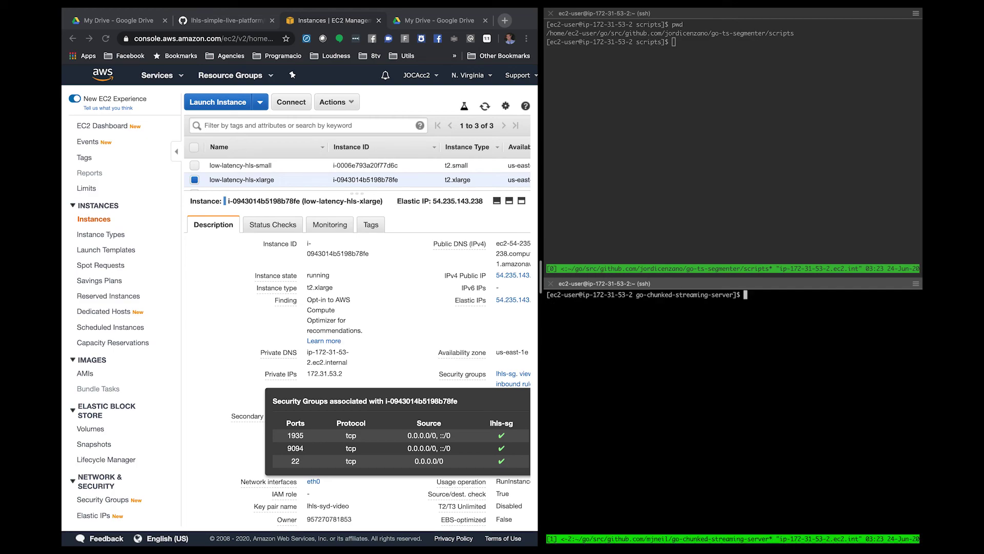
text(./clean.sh)
key(Up)
key(Return)
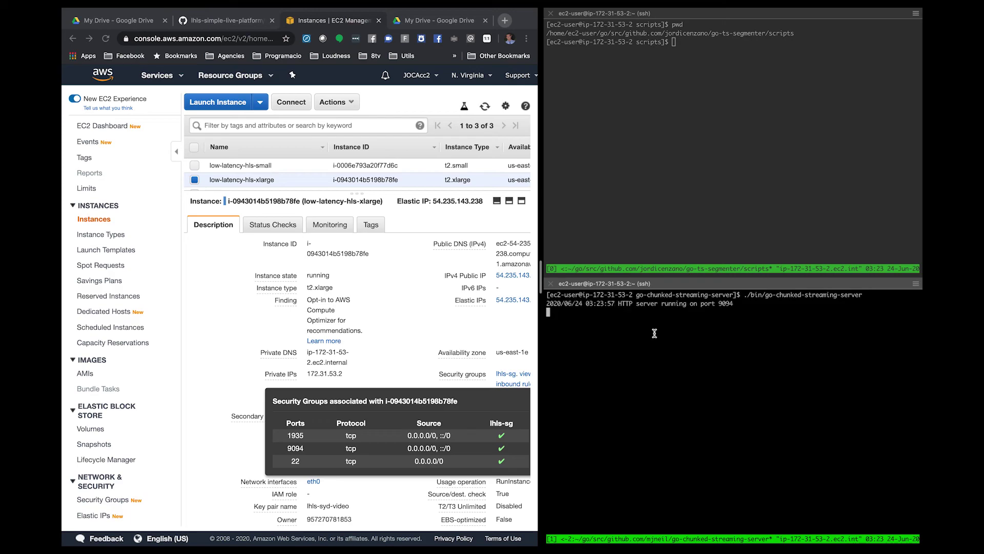
click(650, 178)
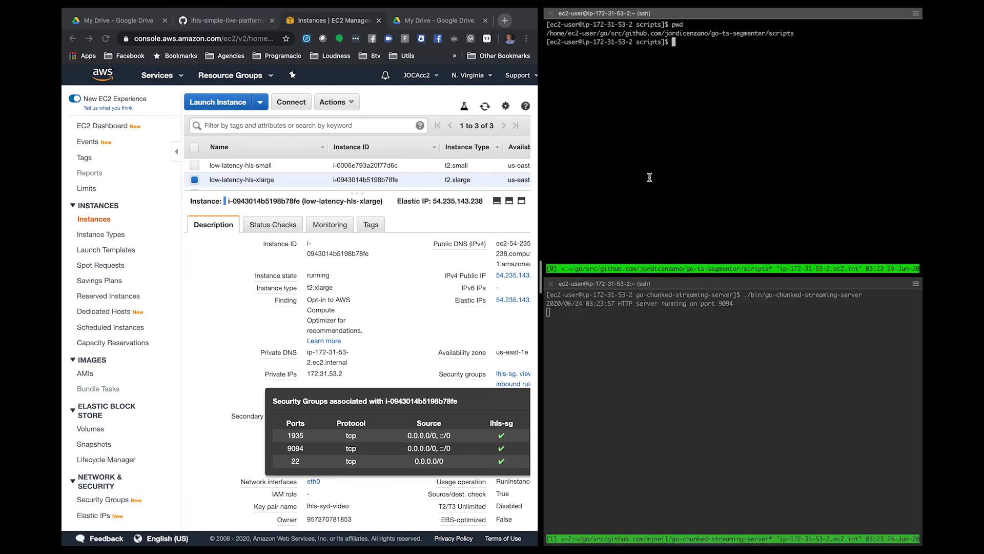
Run transcoding-multirendition-rtmp.sh in live mode, then move to the OBS and Safari desktop
text(ls)
key(Return)
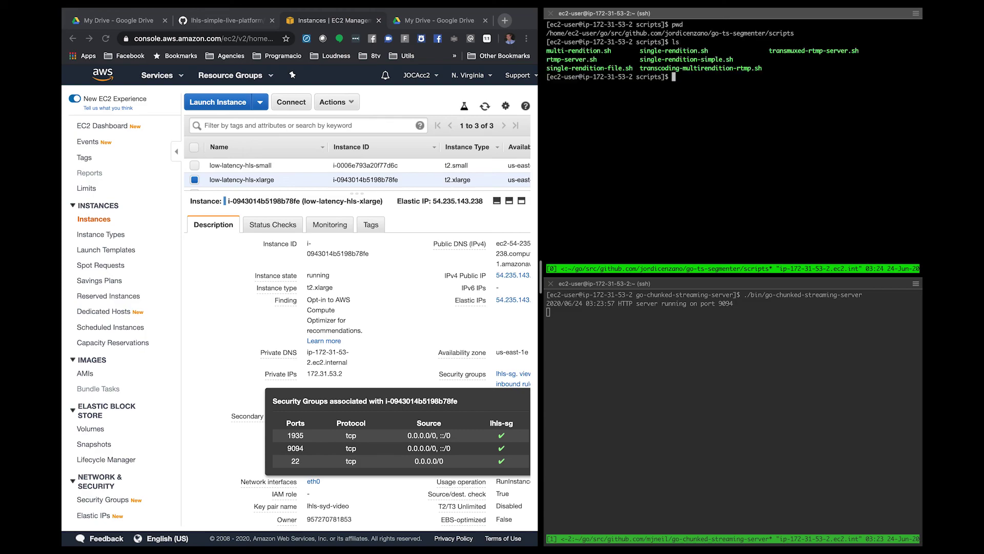
double_click(726, 69)
key(super+c)
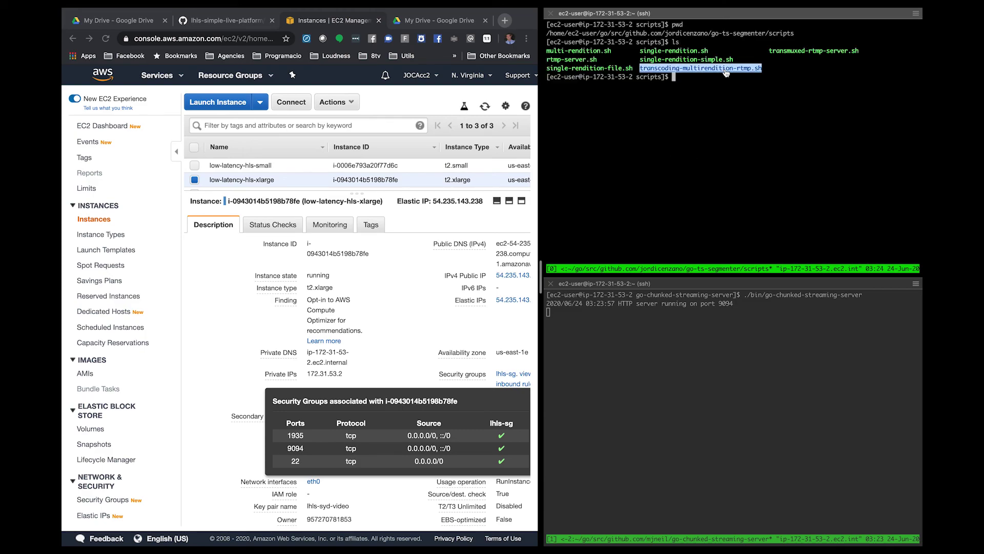
text(./trans)
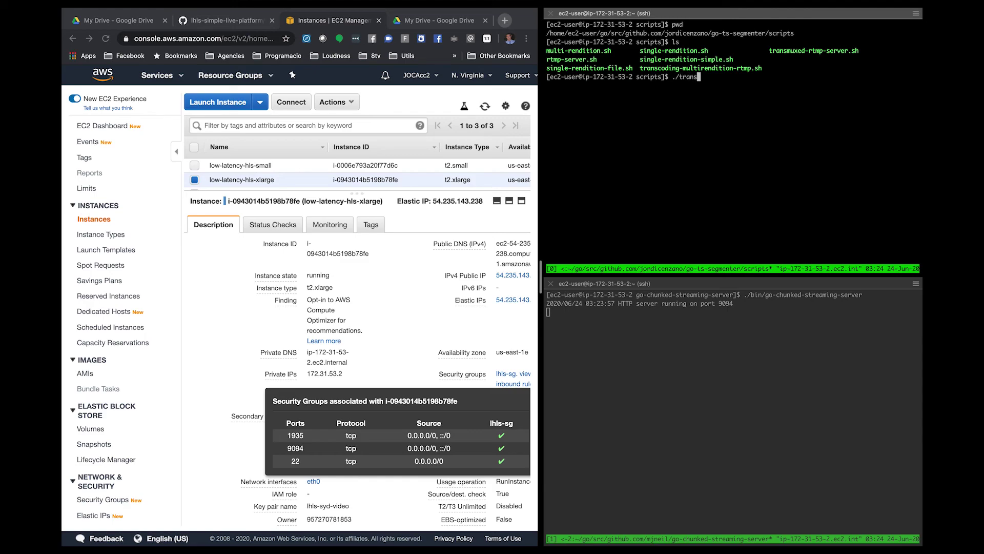
key(Tab)
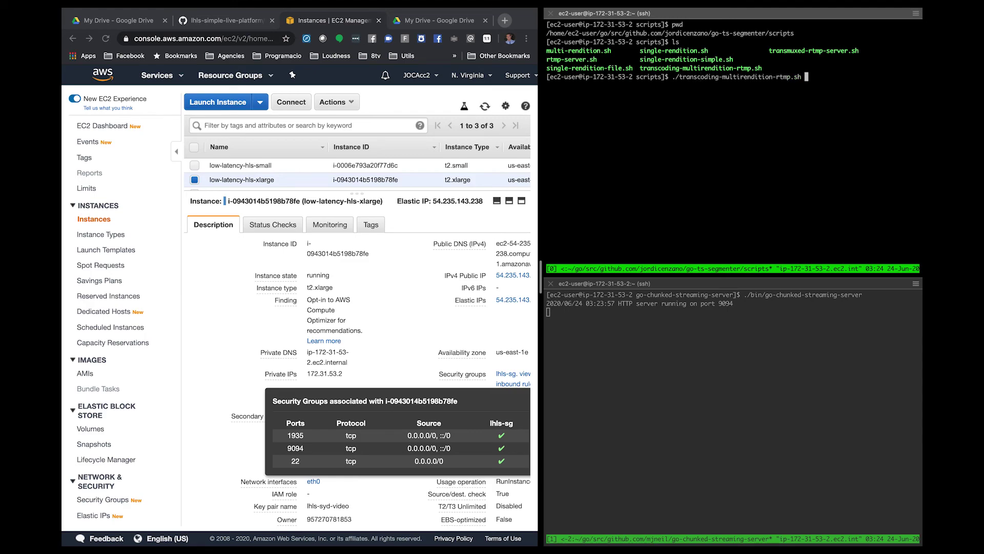
text(live)
key(Return)
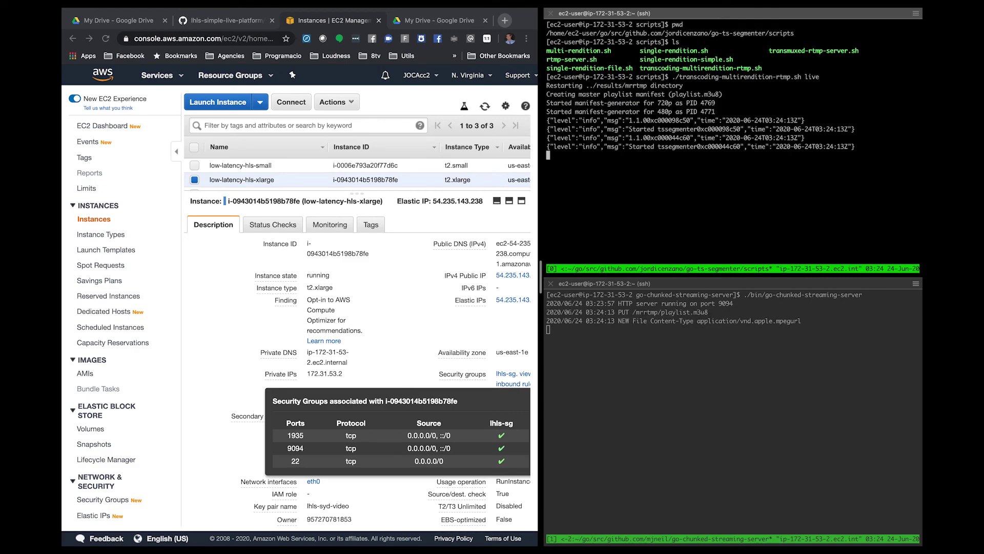
key(ctrl+Right)
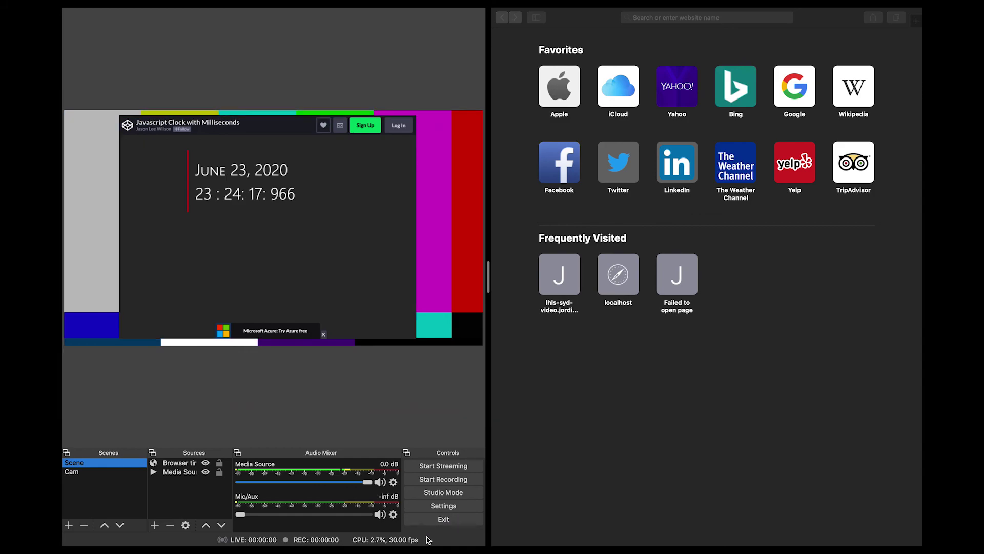
Review the OBS stream server and key, and the x264 output: 8000 Kbps CBR, keyframe 1, veryfast, zerolatency
click(456, 508)
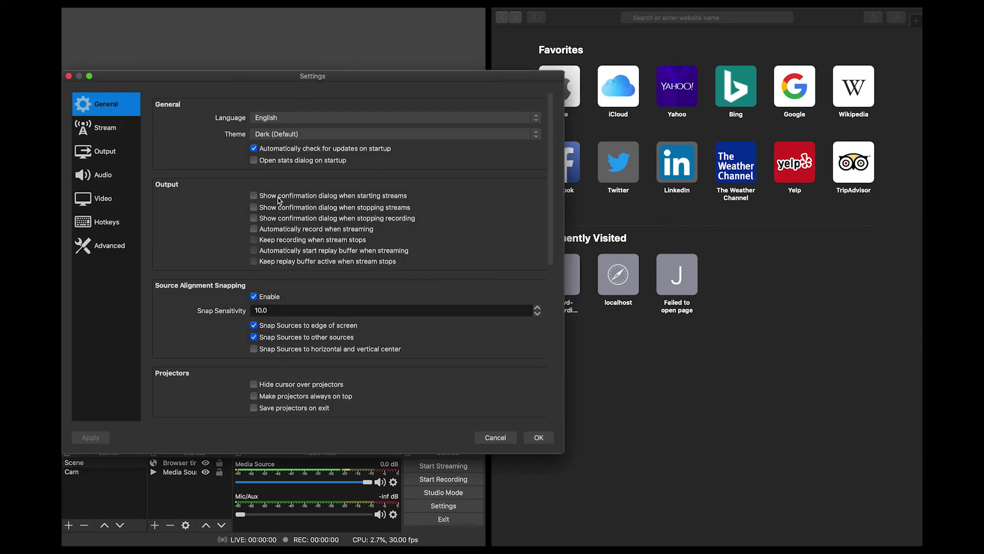
click(115, 134)
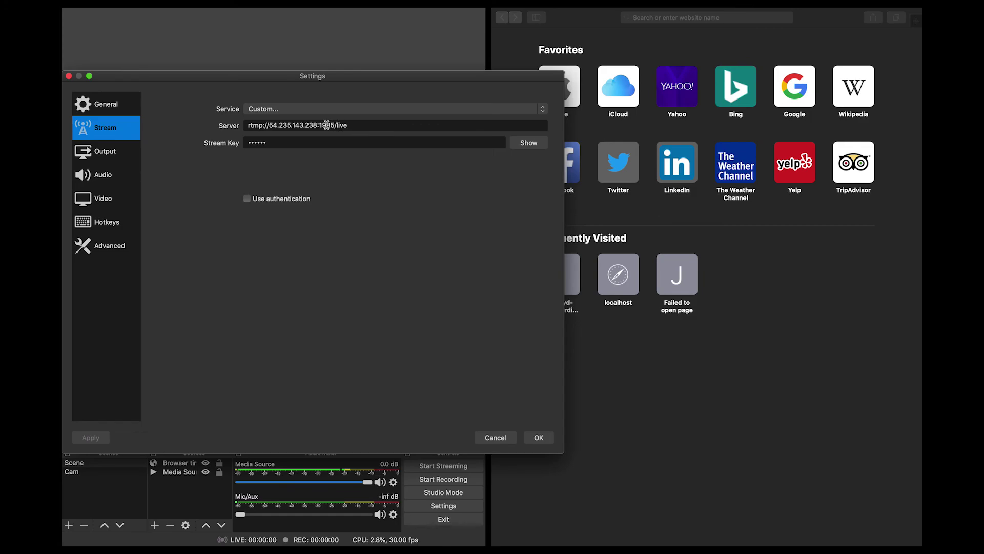
click(524, 149)
click(106, 154)
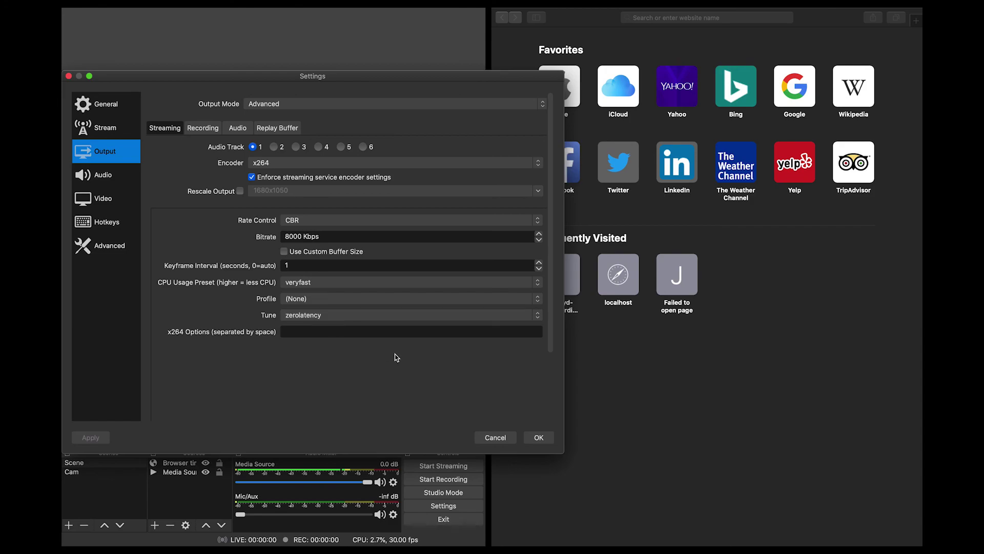
click(539, 437)
click(443, 466)
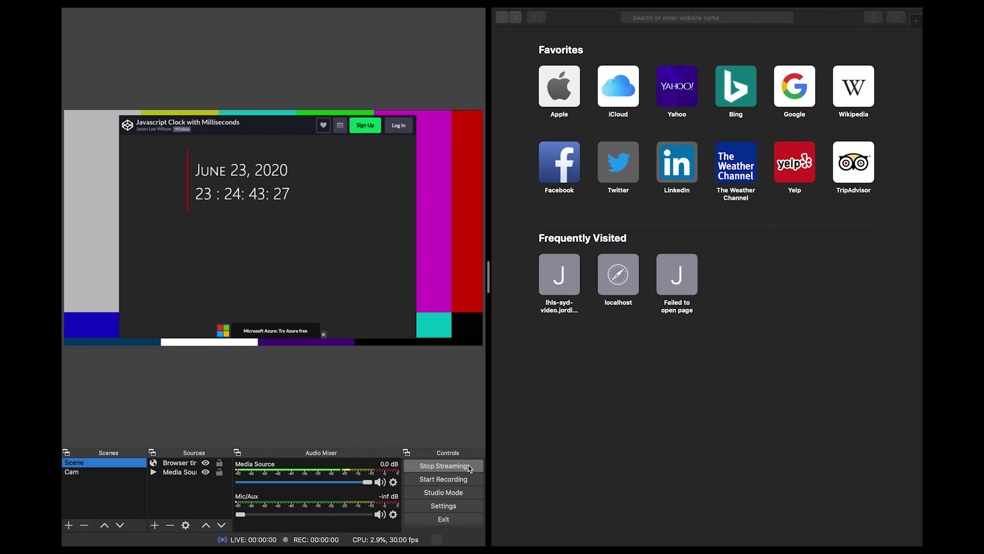
key(ctrl+Left)
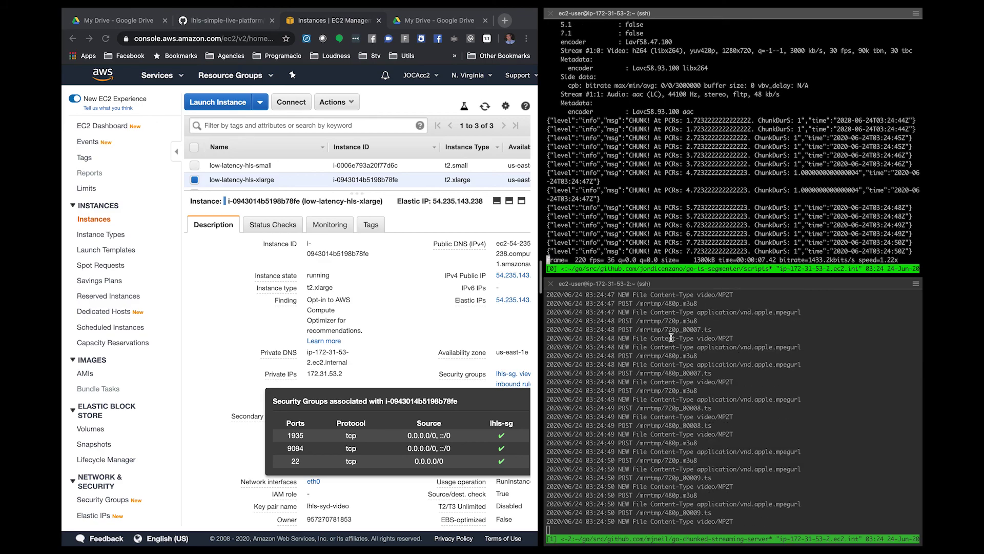
key(ctrl+Right)
click(707, 28)
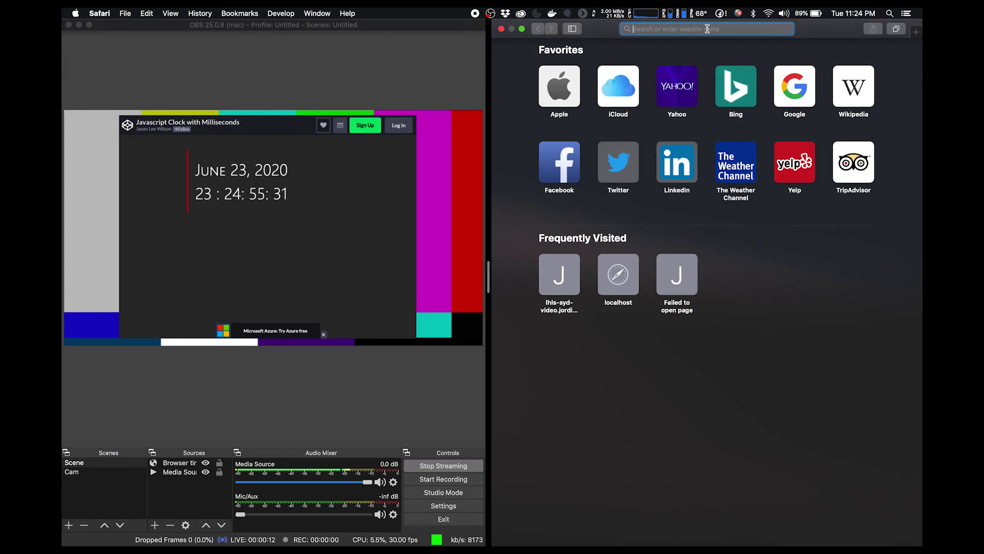
key(super+v)
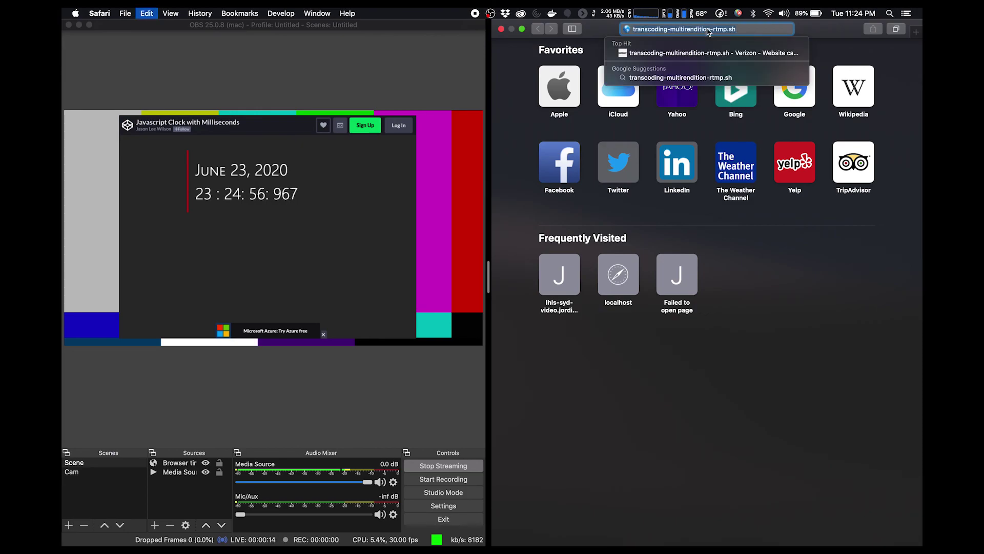
text(http)
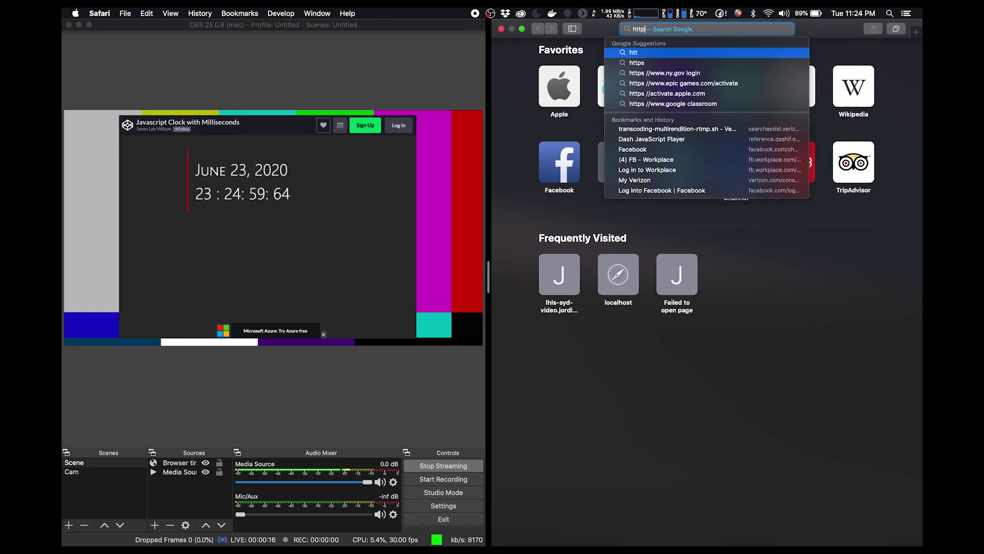
text(://)
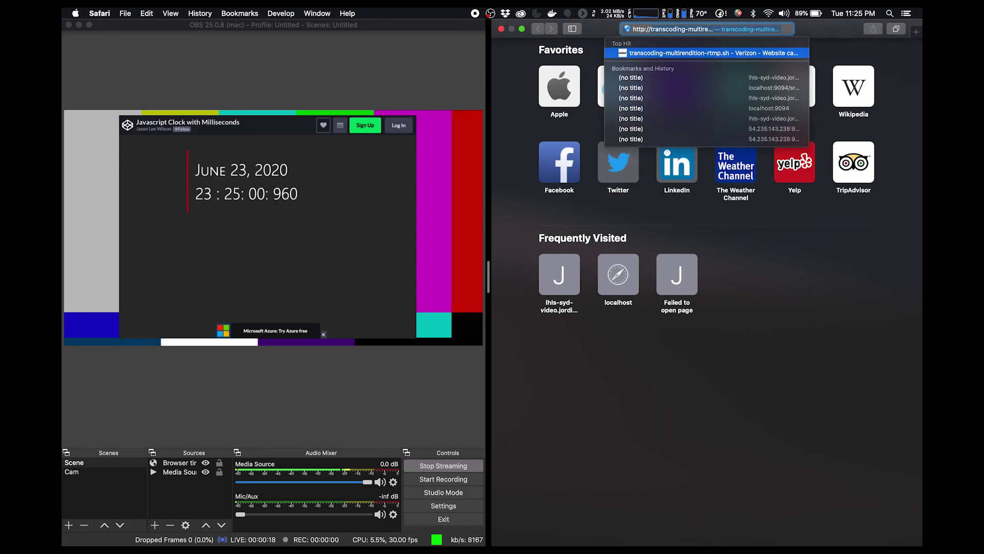
text(5)
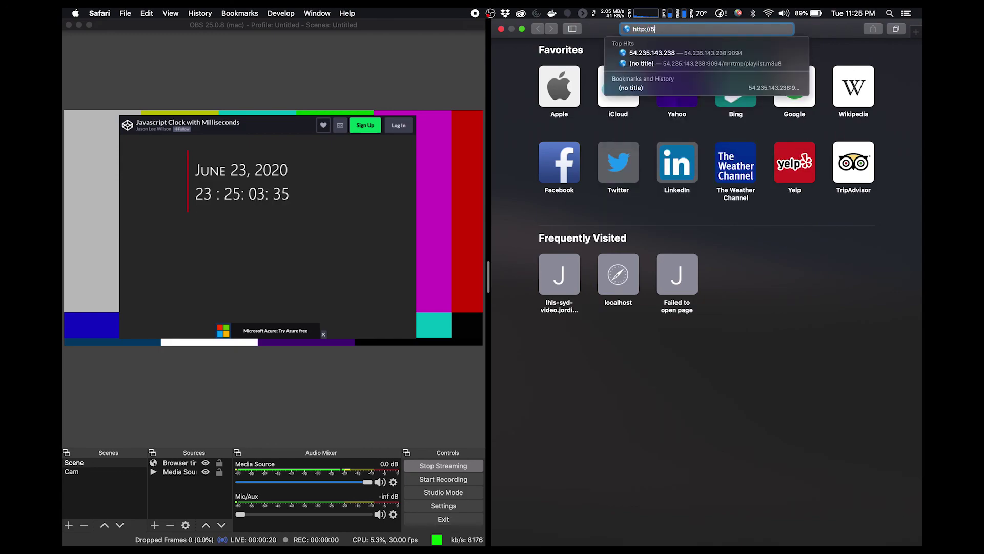
click(683, 63)
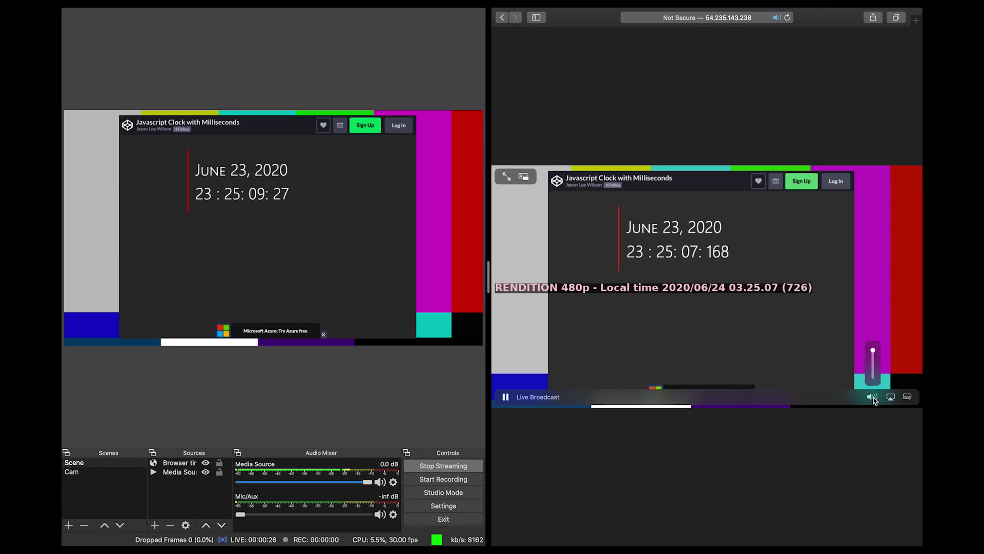
Mute the player and screenshot both clocks: Safari at 23:25:39 versus OBS at 23:25:40
click(873, 397)
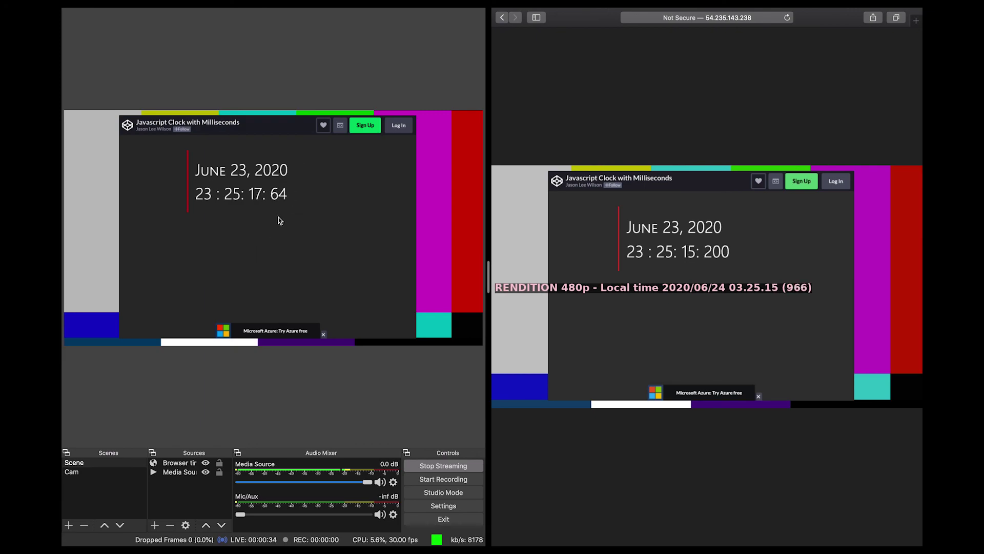
mouse_move(655, 269)
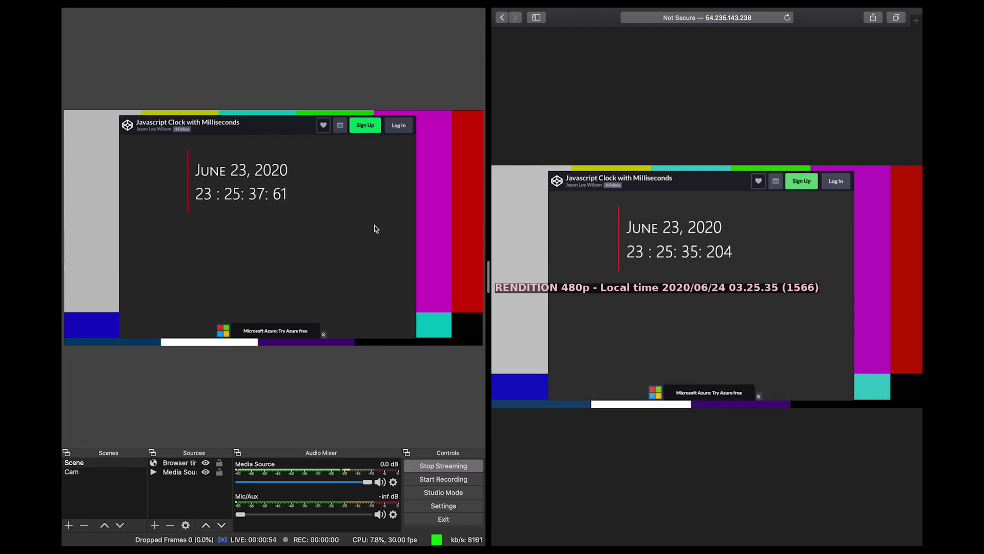
mouse_move(725, 242)
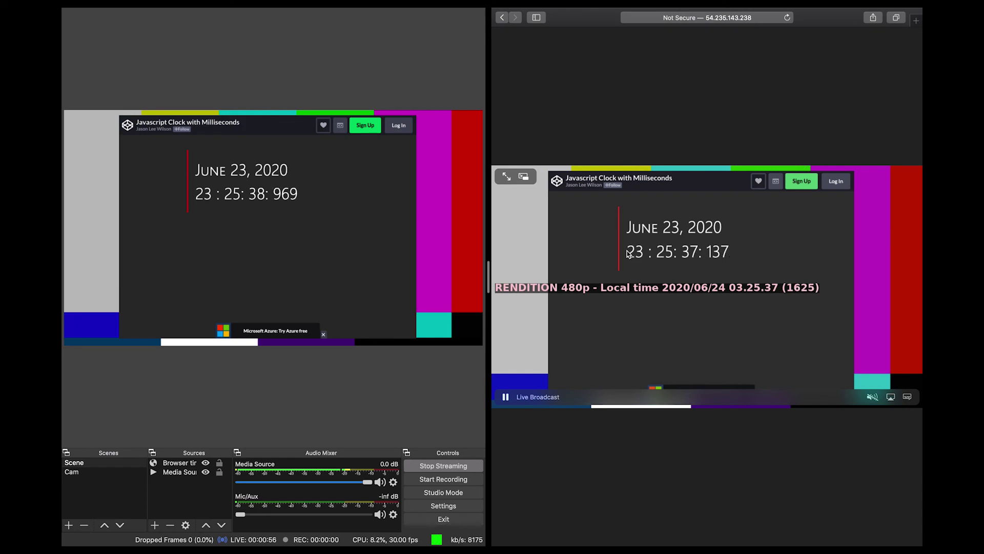
key(super+shift+4)
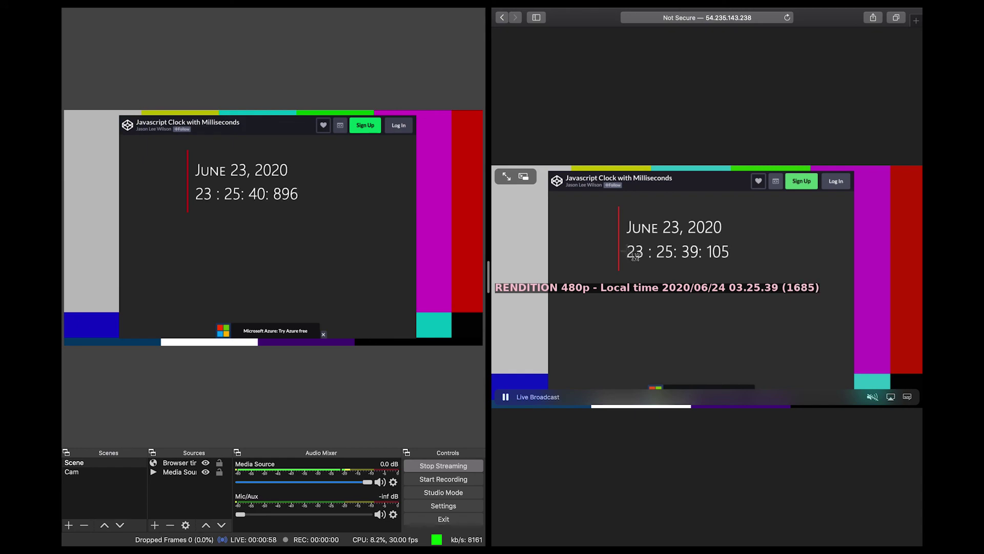